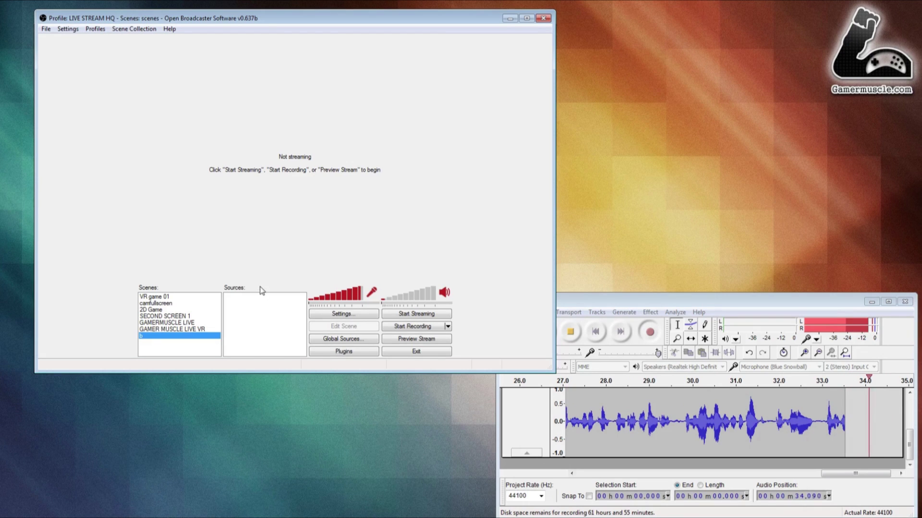
In Settings, replace the LIVE STREAM HQ profile name with 'dk2 mirror' and add it as a new profile
{"action": "left_click", "coordinate": [69, 32]}
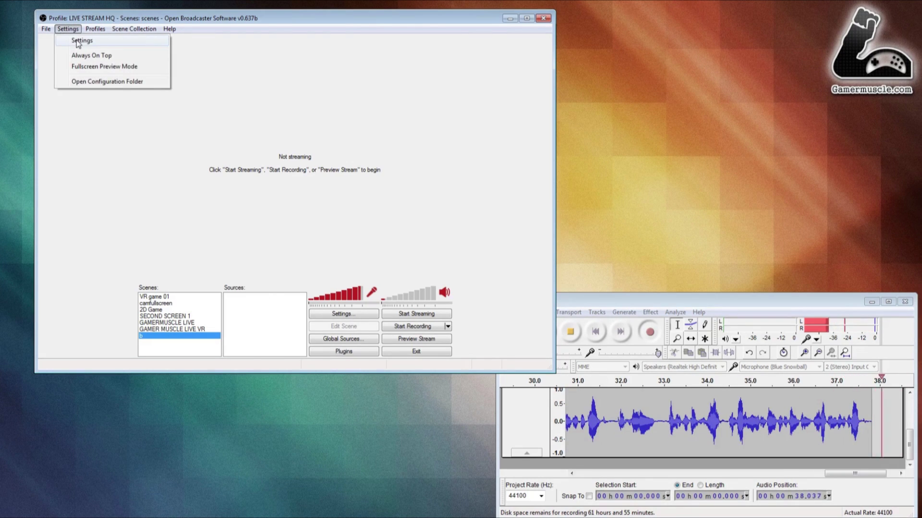
{"action": "left_click", "coordinate": [77, 40]}
{"action": "left_click_drag", "start_coordinate": [245, 77], "coordinate": [179, 59]}
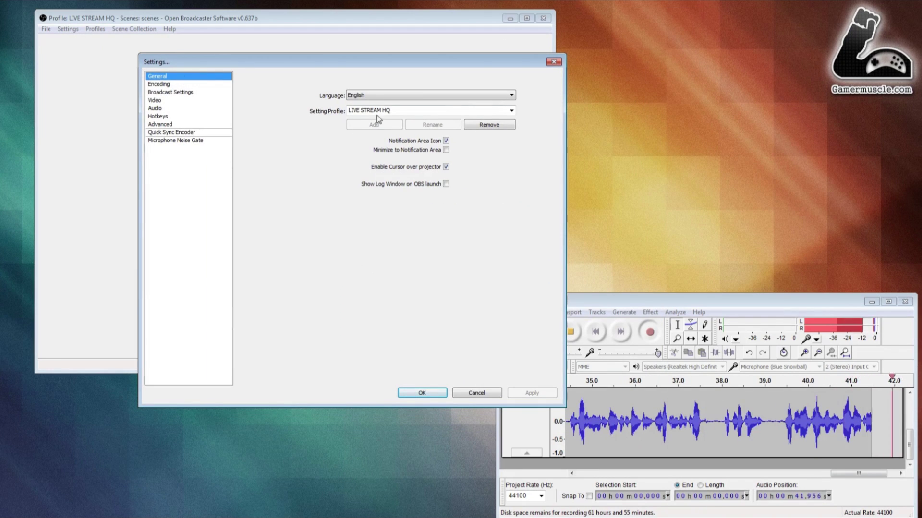
{"action": "left_click_drag", "start_coordinate": [391, 110], "coordinate": [331, 108]}
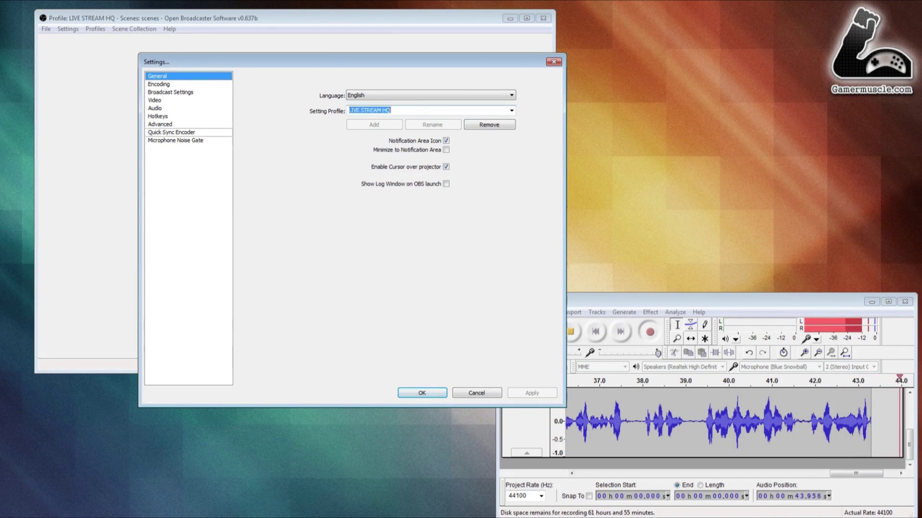
{"action": "key", "text": "BackSpace"}
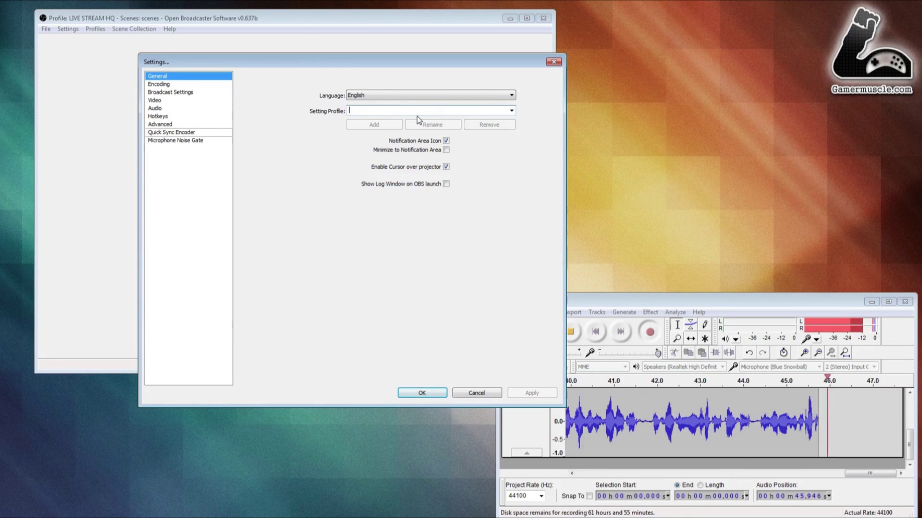
{"action": "type", "text": "dk"}
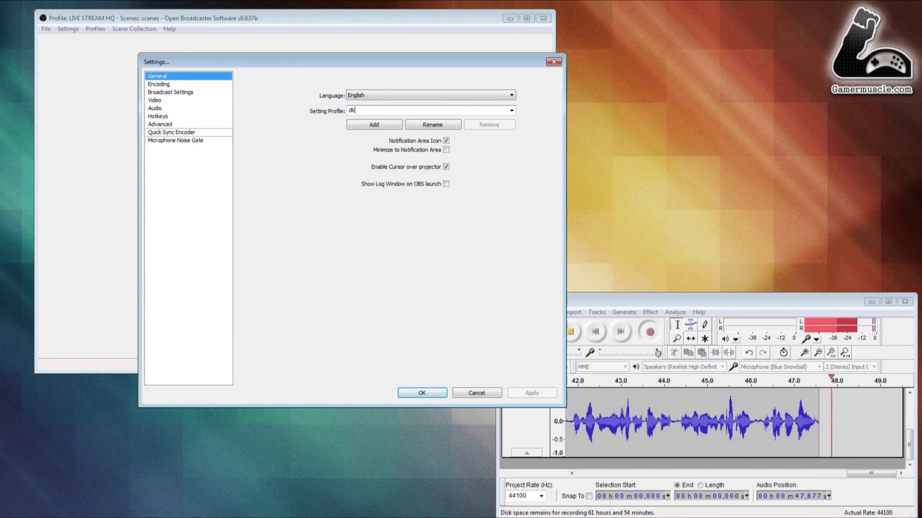
{"action": "type", "text": "2 mi"}
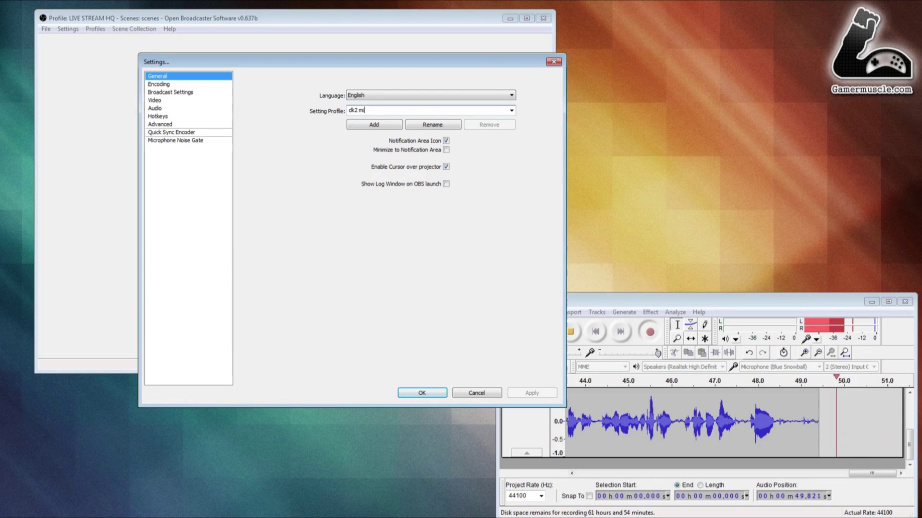
{"action": "type", "text": "rror"}
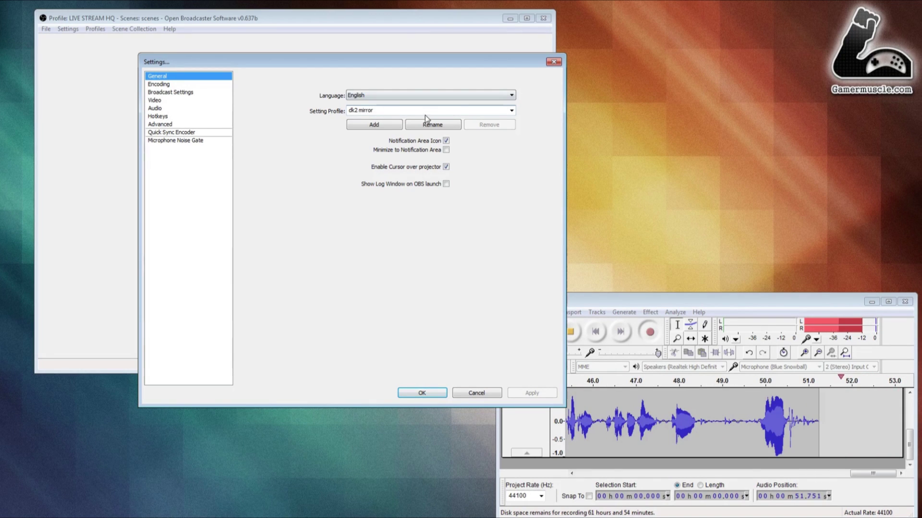
{"action": "left_click", "coordinate": [374, 125]}
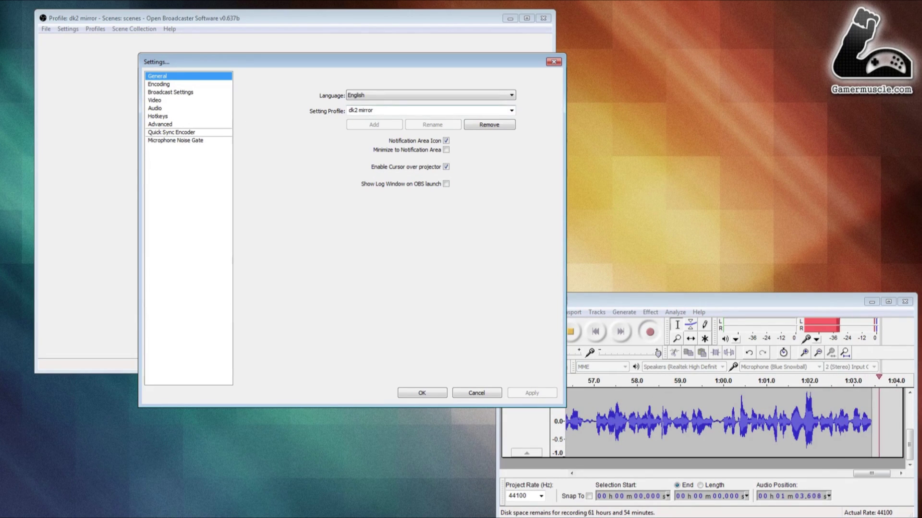
Choose dk2 mirror in the Setting Profile dropdown
{"action": "left_click_drag", "start_coordinate": [374, 111], "coordinate": [348, 111]}
{"action": "left_click", "coordinate": [511, 110]}
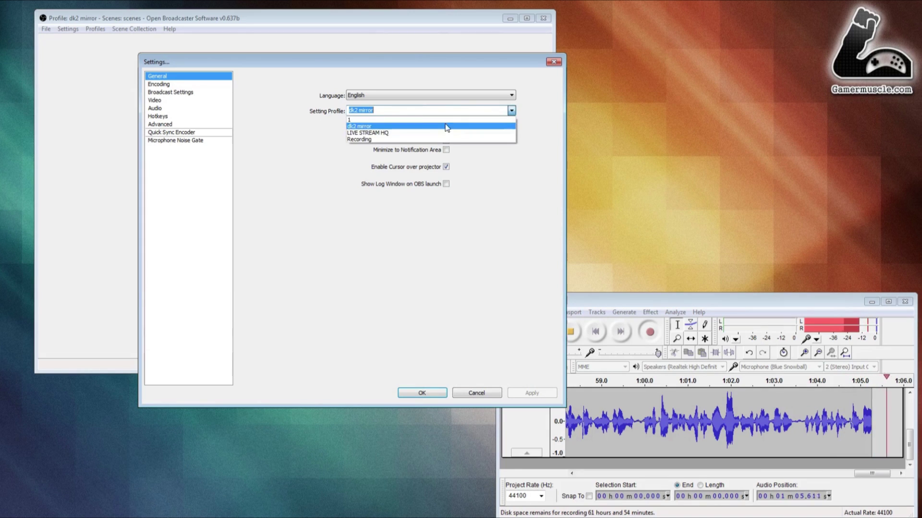
{"action": "left_click", "coordinate": [438, 126]}
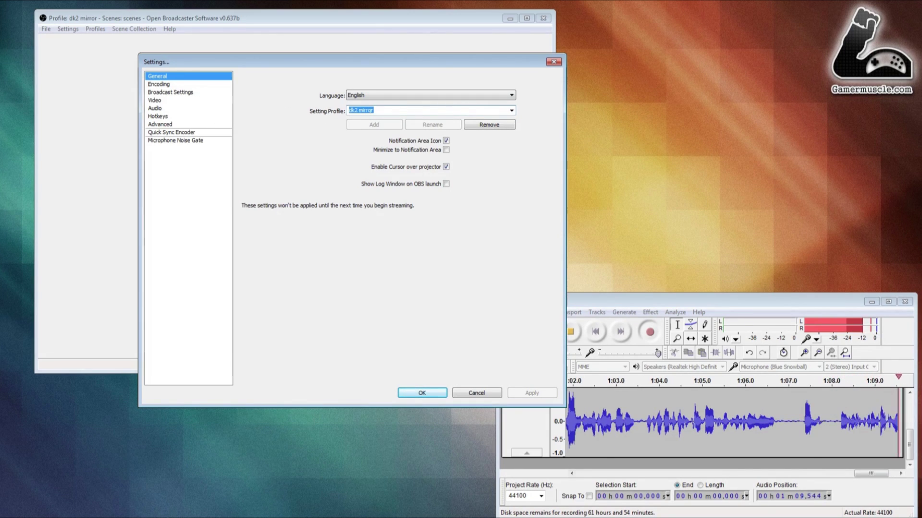
Leave 'Disable encoding while previewing' checked on the Advanced page, then apply and close Settings
{"action": "left_click", "coordinate": [373, 110]}
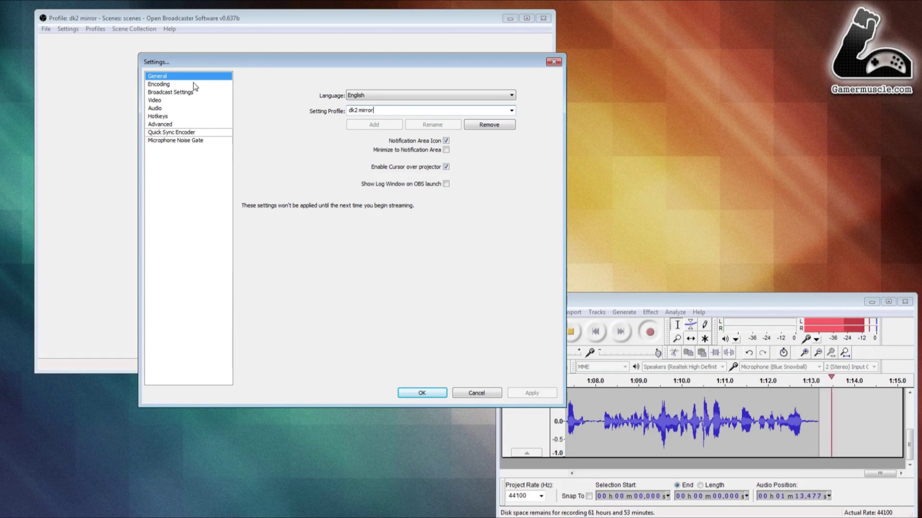
{"action": "left_click", "coordinate": [169, 126]}
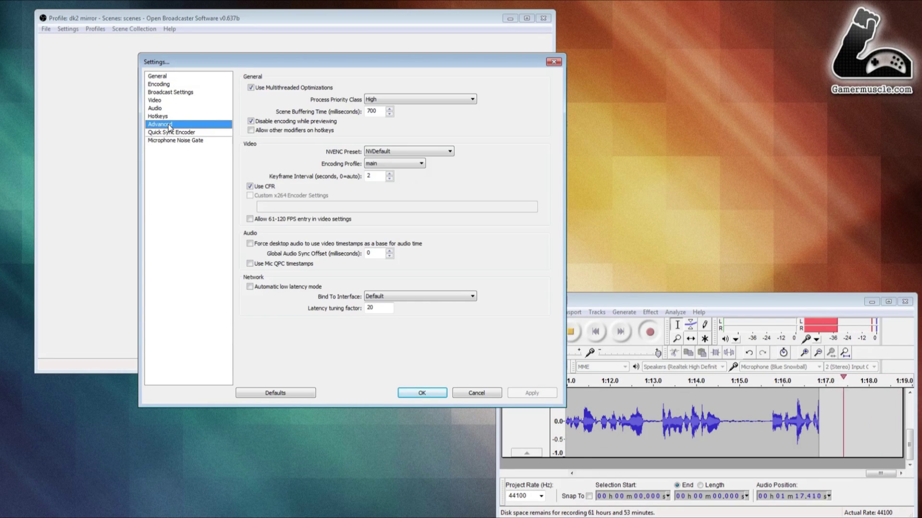
{"action": "left_click", "coordinate": [252, 123]}
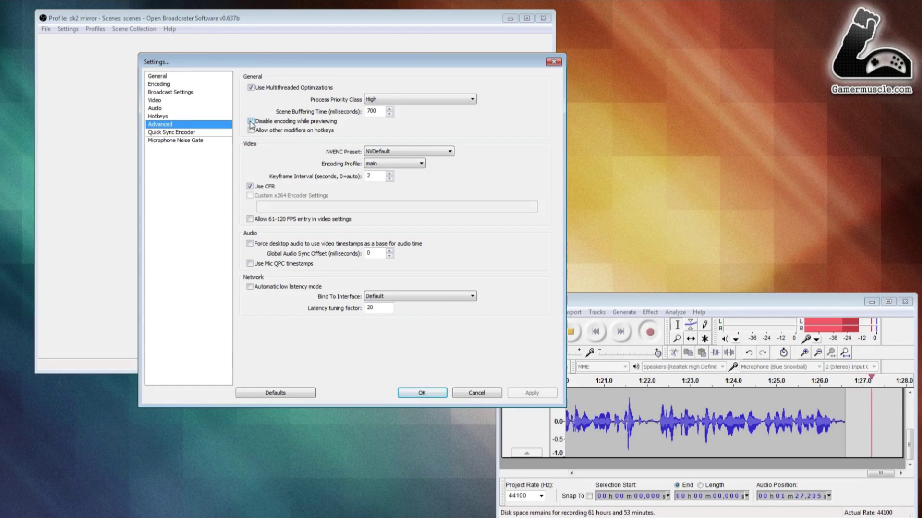
{"action": "left_click", "coordinate": [251, 122]}
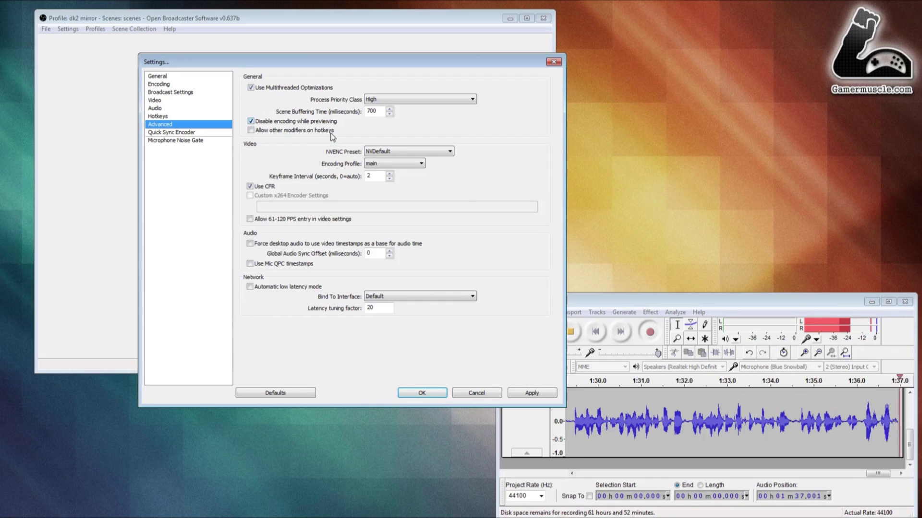
{"action": "left_click", "coordinate": [531, 393]}
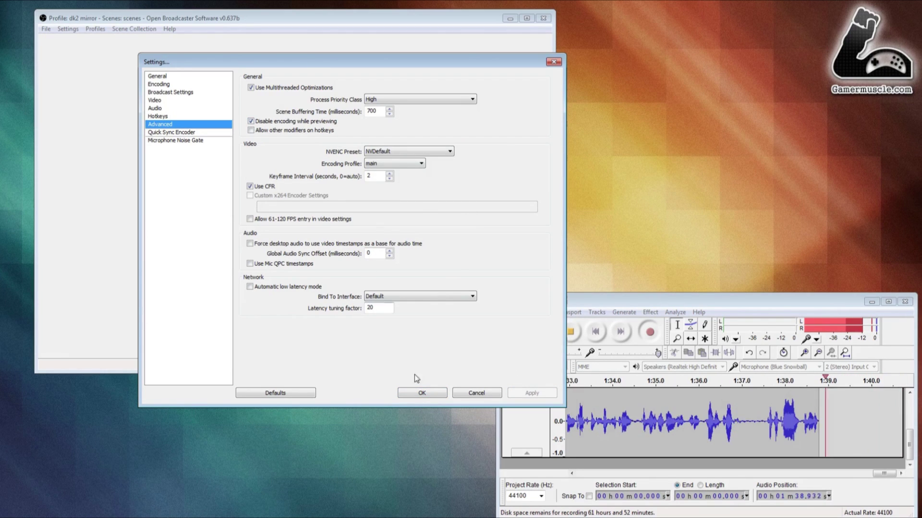
{"action": "left_click", "coordinate": [422, 394]}
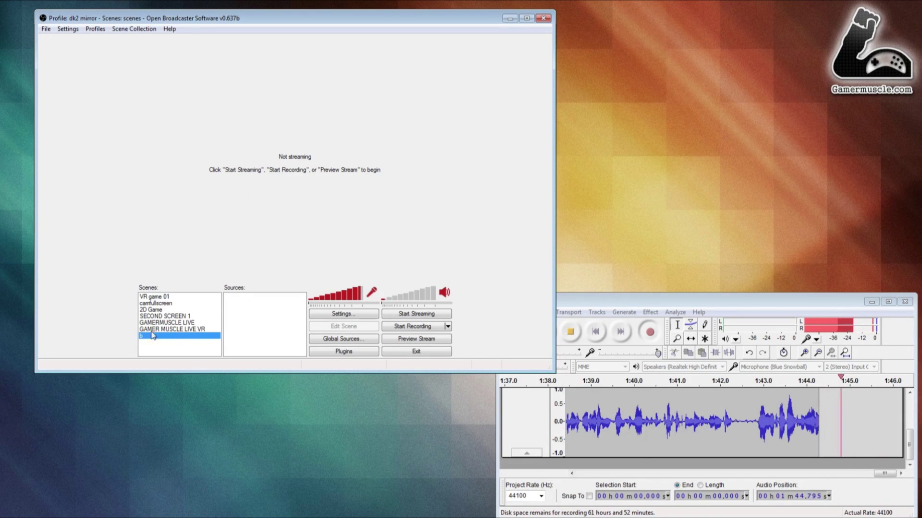
Add a new scene named 'dk2 mirror'
{"action": "right_click", "coordinate": [164, 347]}
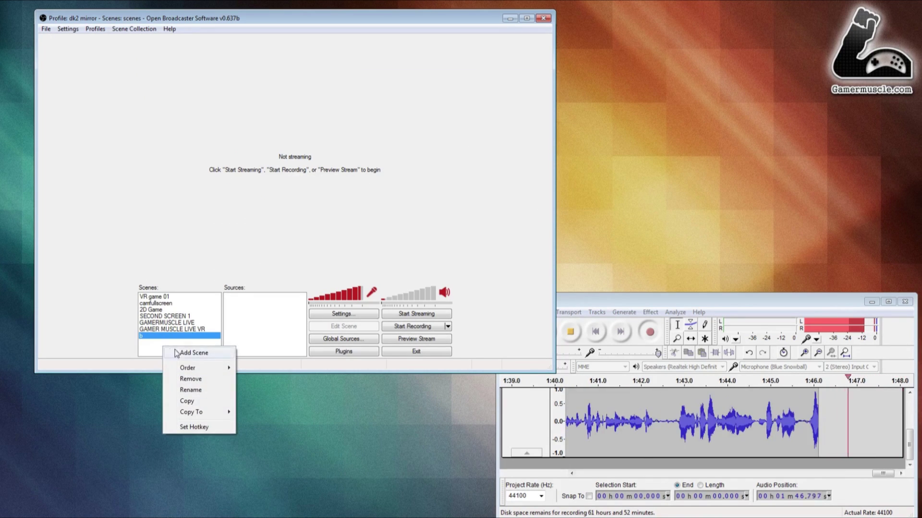
{"action": "left_click", "coordinate": [186, 353]}
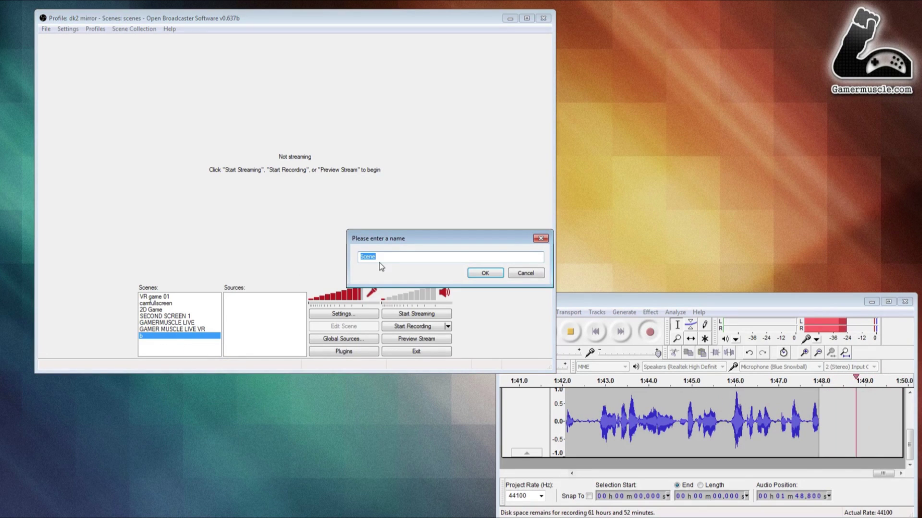
{"action": "type", "text": "dk"}
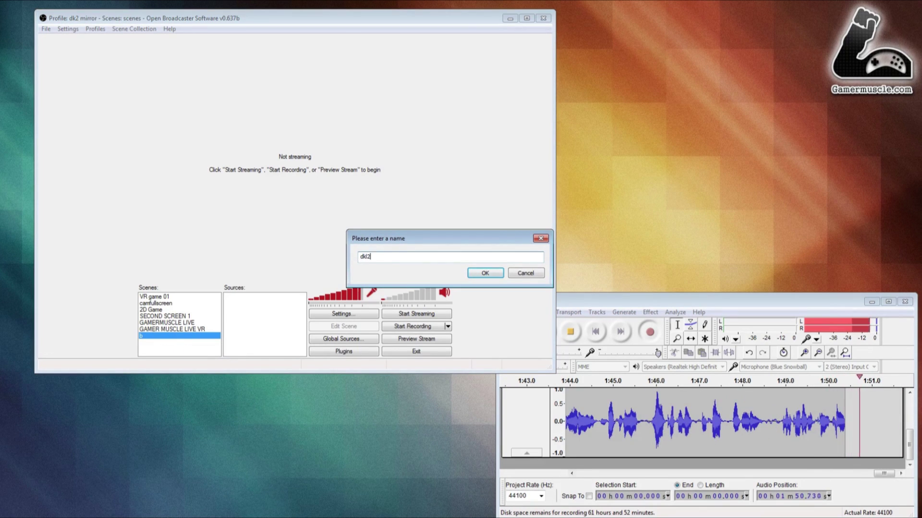
{"action": "type", "text": "2"}
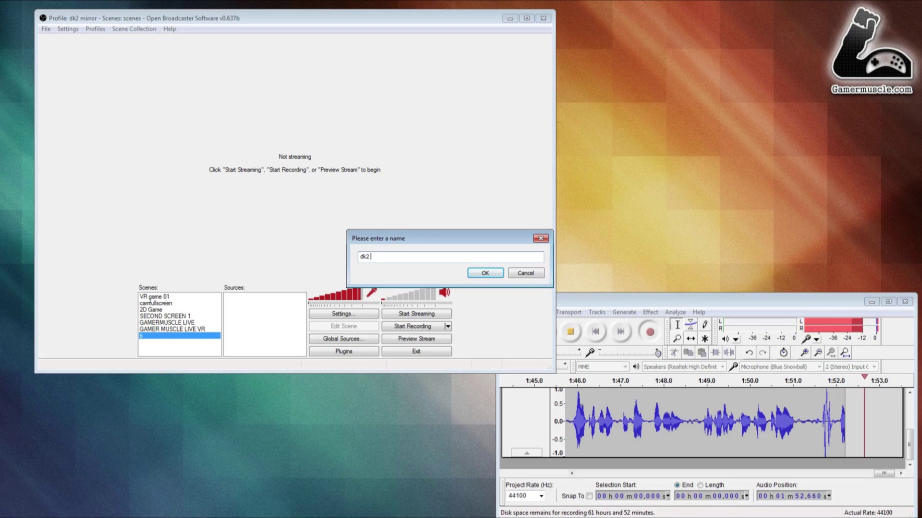
{"action": "type", "text": " mirror"}
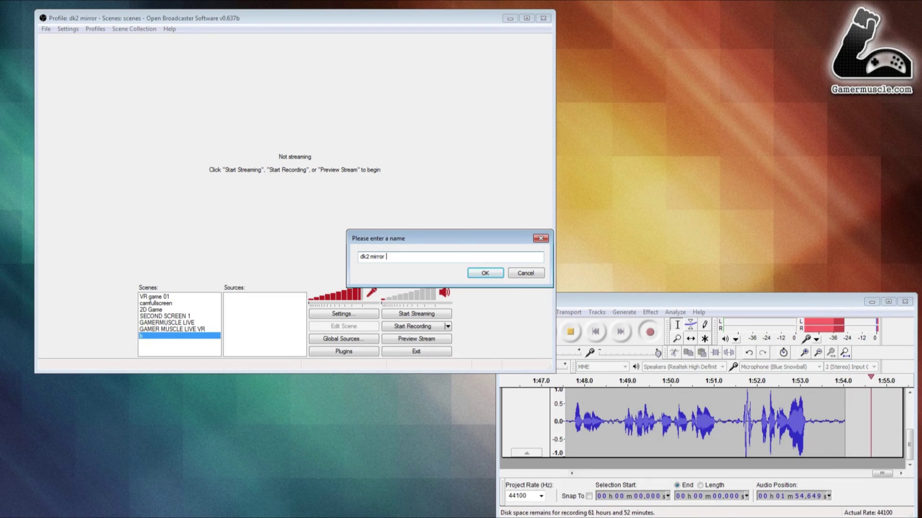
{"action": "left_click", "coordinate": [490, 273]}
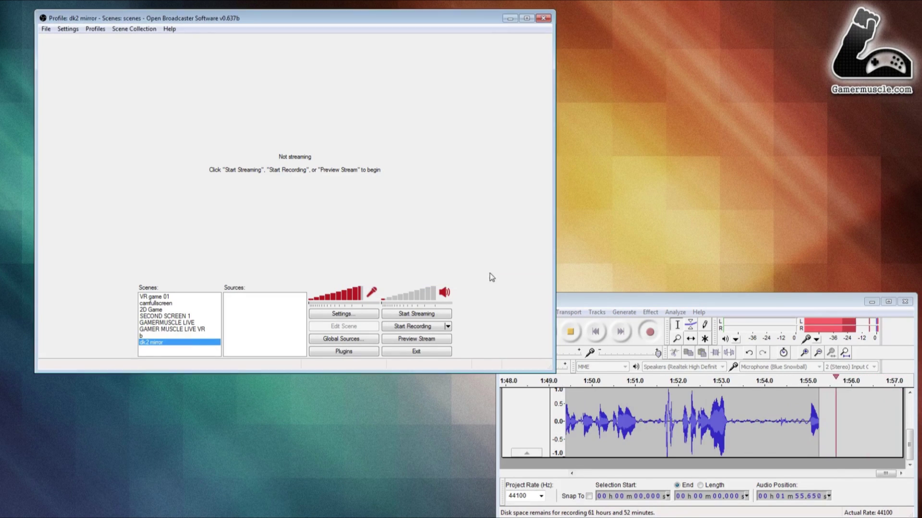
Add a Monitor Capture source with its default name, capturing monitor 1
{"action": "right_click", "coordinate": [235, 308]}
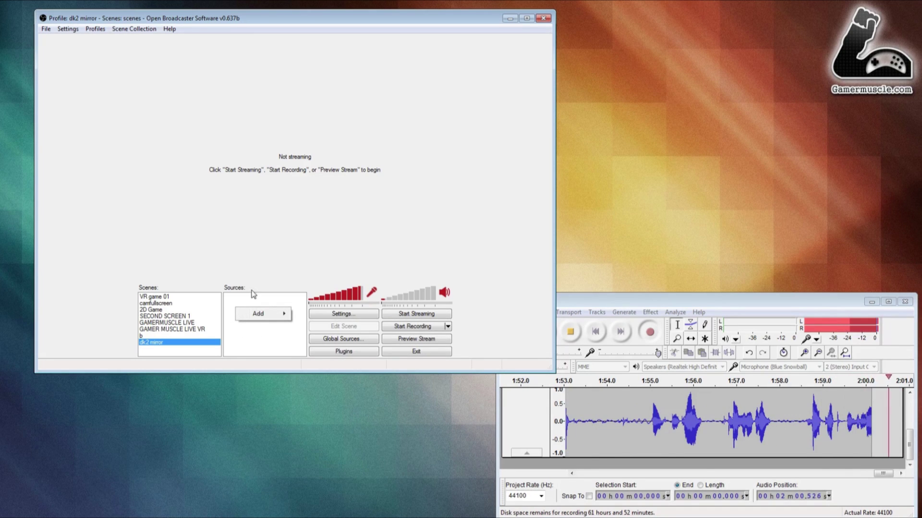
{"action": "mouse_move", "coordinate": [265, 314]}
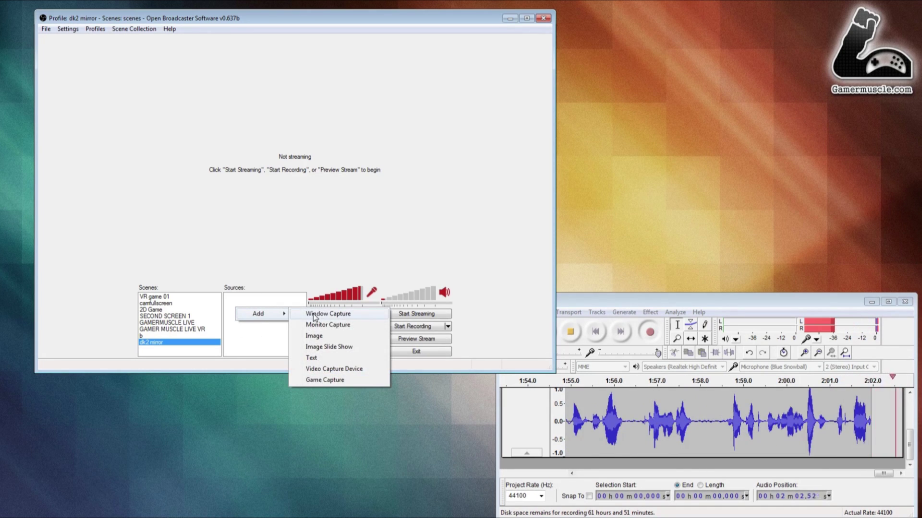
{"action": "left_click", "coordinate": [317, 327]}
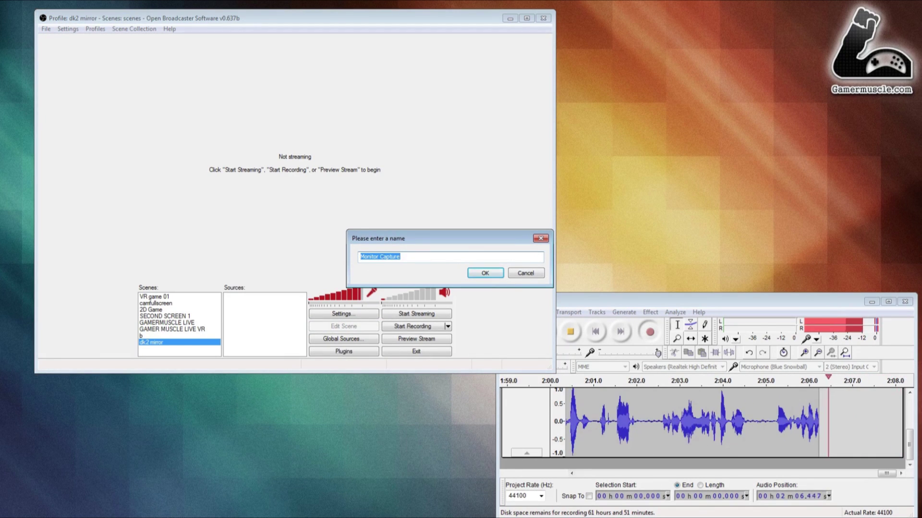
{"action": "left_click", "coordinate": [472, 273]}
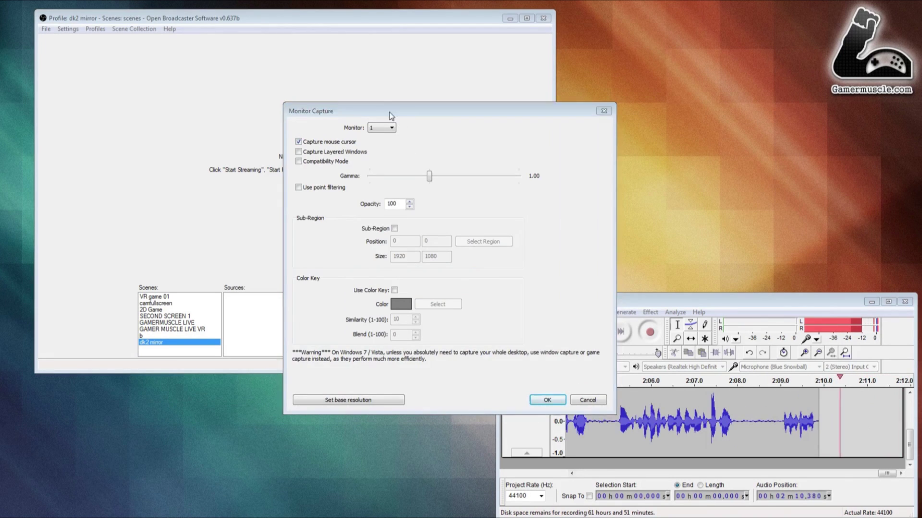
{"action": "left_click_drag", "start_coordinate": [392, 114], "coordinate": [308, 77]}
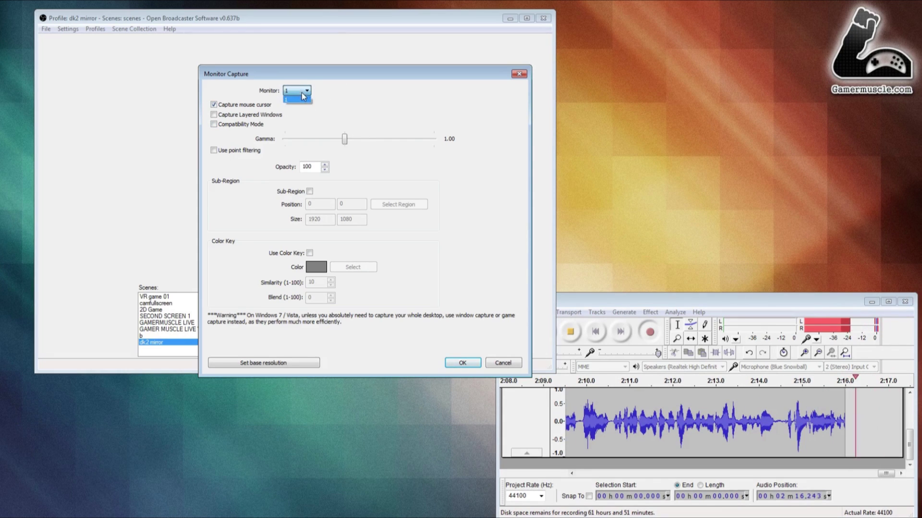
{"action": "left_click", "coordinate": [295, 101]}
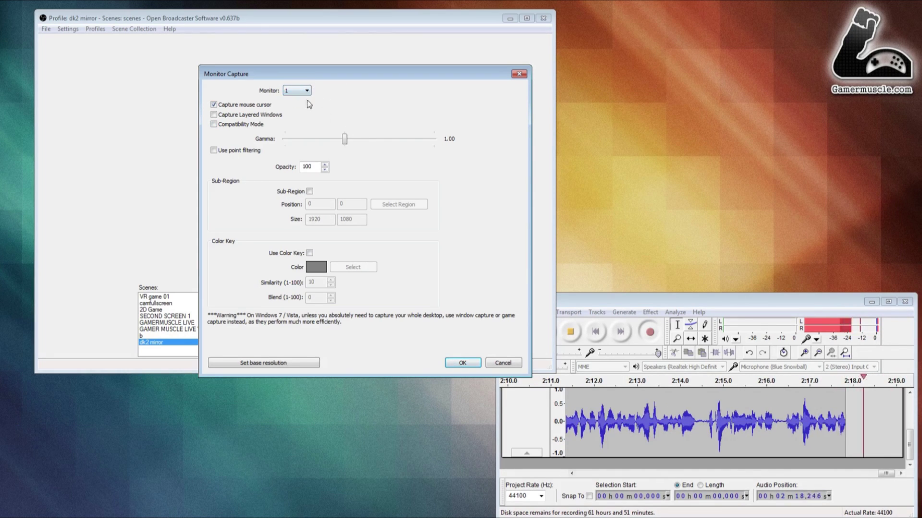
{"action": "left_click", "coordinate": [461, 363]}
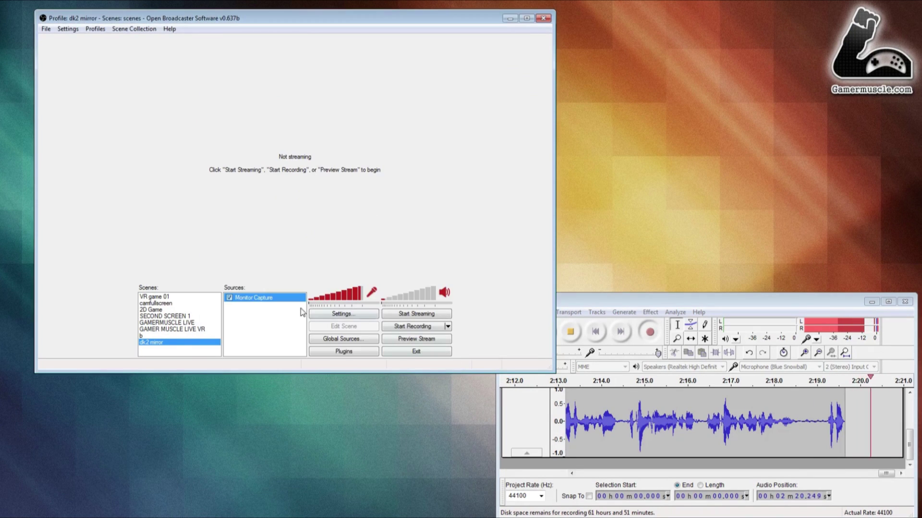
Add a Game Capture source with its default name and unchanged application setting
{"action": "right_click", "coordinate": [241, 311]}
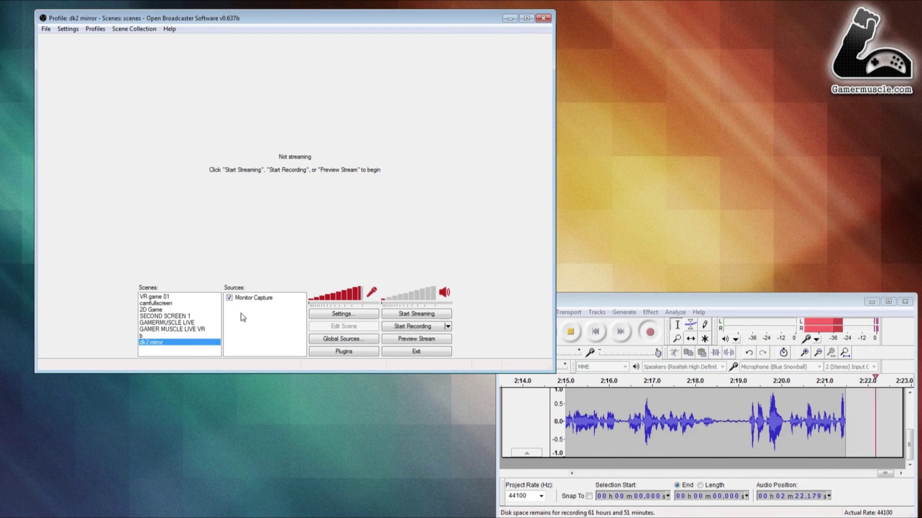
{"action": "mouse_move", "coordinate": [267, 321]}
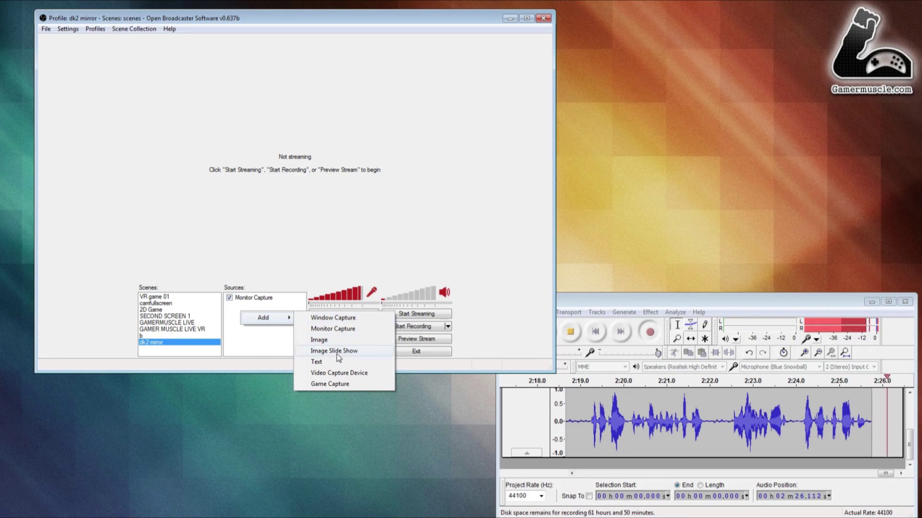
{"action": "left_click", "coordinate": [332, 385]}
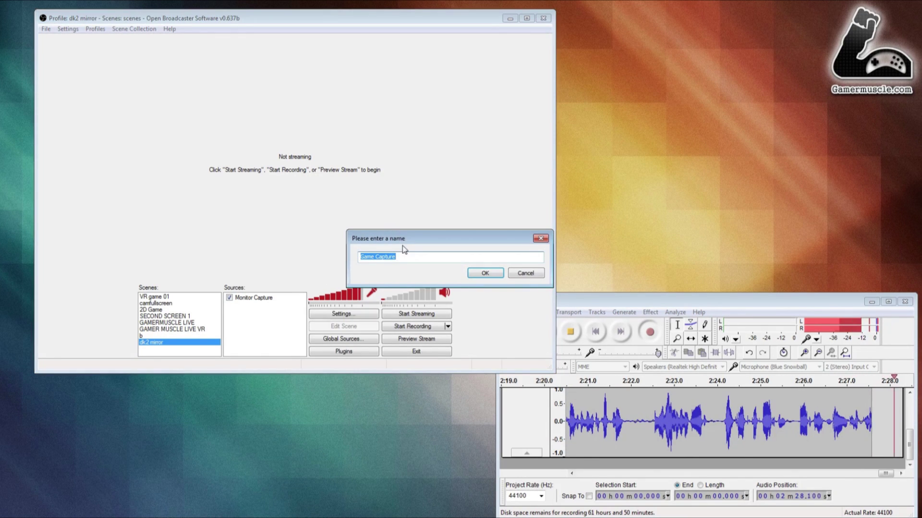
{"action": "left_click_drag", "start_coordinate": [403, 249], "coordinate": [312, 227]}
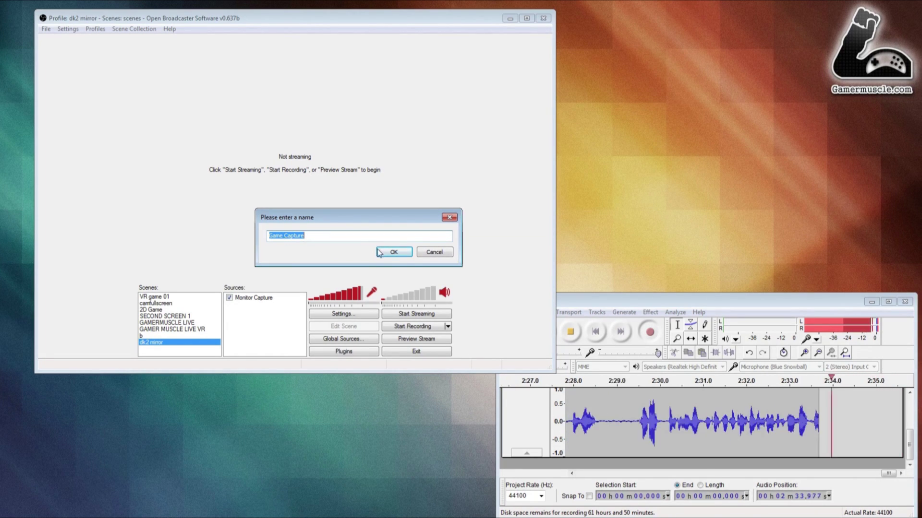
{"action": "left_click", "coordinate": [393, 252]}
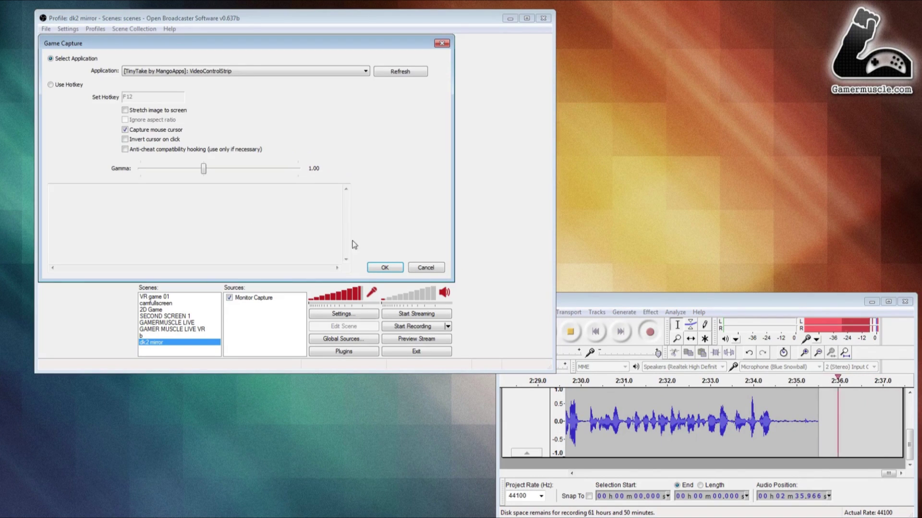
{"action": "left_click", "coordinate": [249, 71]}
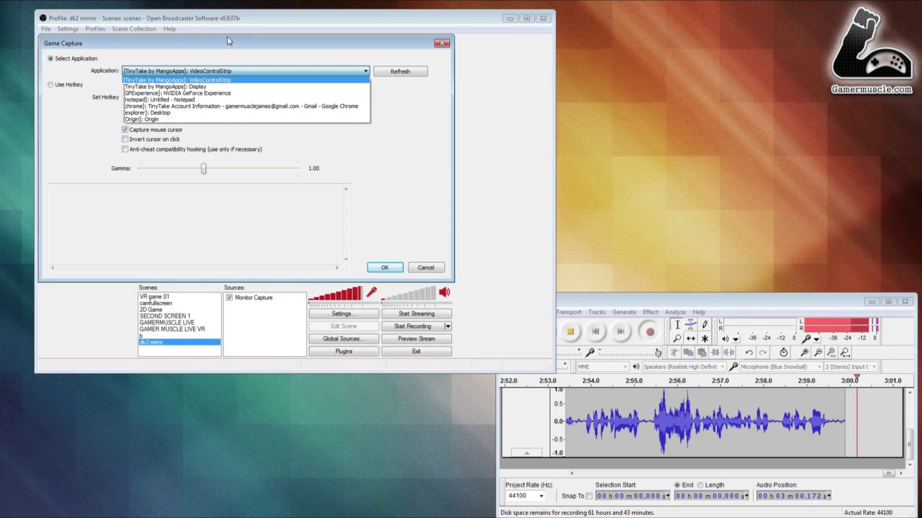
{"action": "left_click", "coordinate": [187, 80]}
{"action": "left_click", "coordinate": [372, 268]}
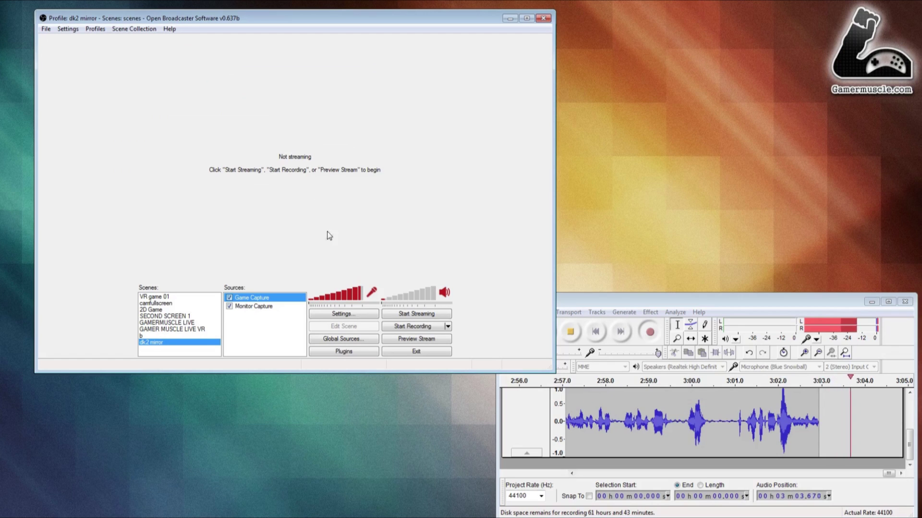
{"action": "left_click", "coordinate": [249, 300]}
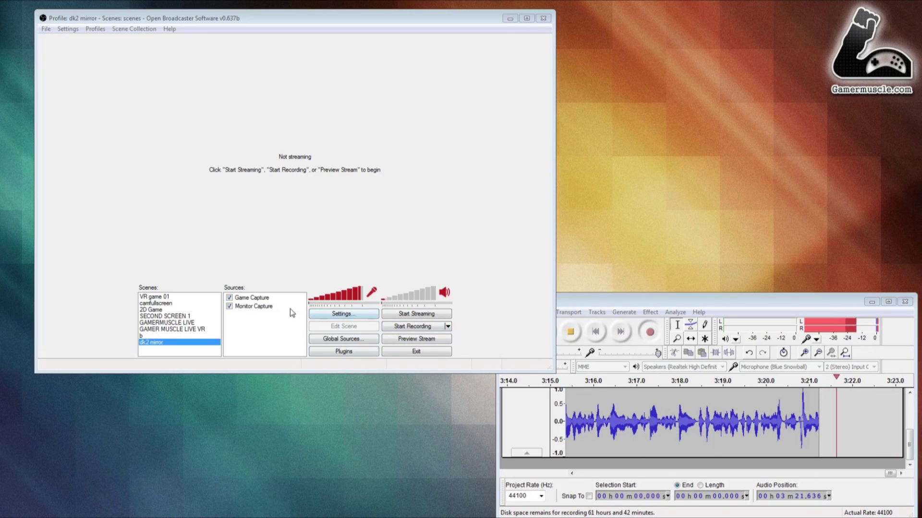
Start the preview, disable Game Capture, keep Monitor Capture on, and mute microphone and desktop audio
{"action": "left_click", "coordinate": [409, 343]}
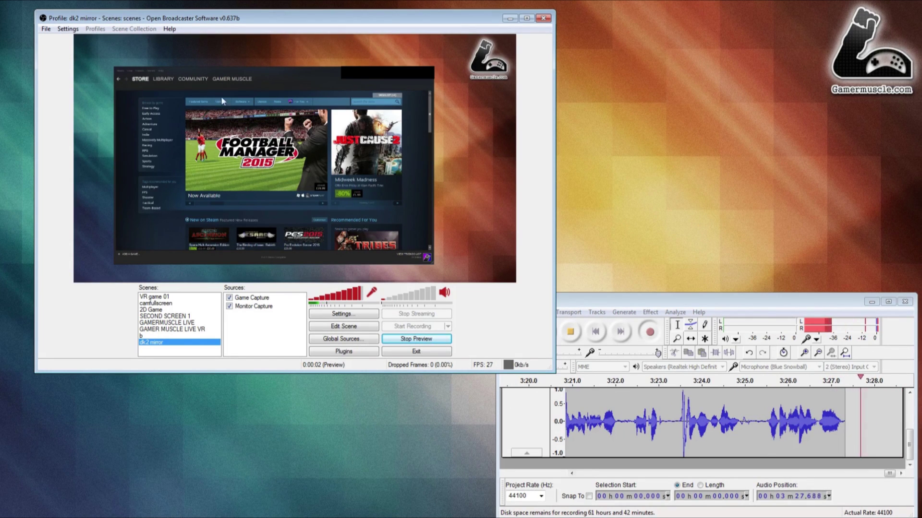
{"action": "left_click", "coordinate": [230, 298]}
{"action": "left_click", "coordinate": [230, 307]}
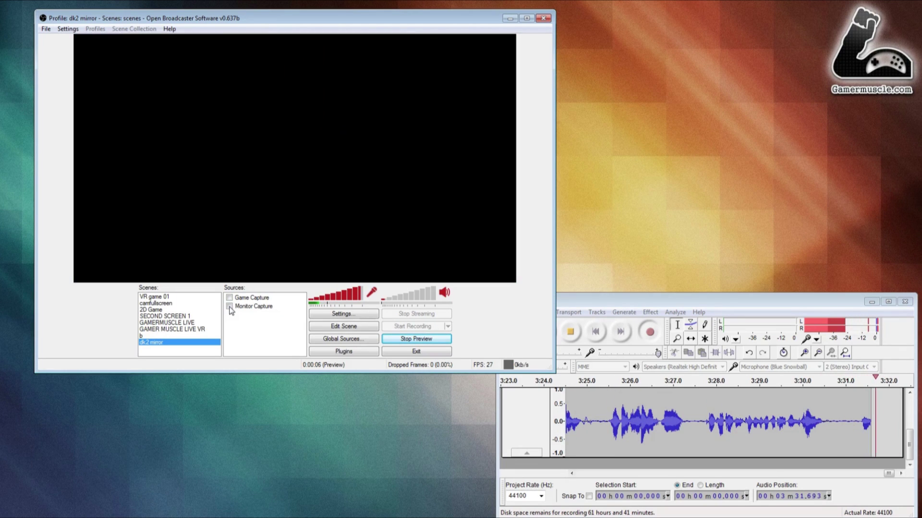
{"action": "left_click", "coordinate": [229, 307]}
{"action": "left_click", "coordinate": [230, 307]}
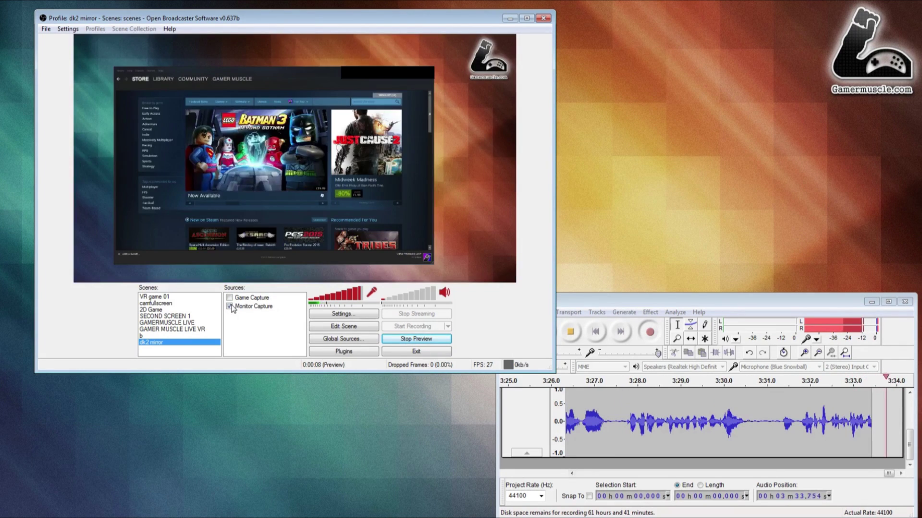
{"action": "left_click", "coordinate": [231, 306]}
{"action": "left_click", "coordinate": [230, 306]}
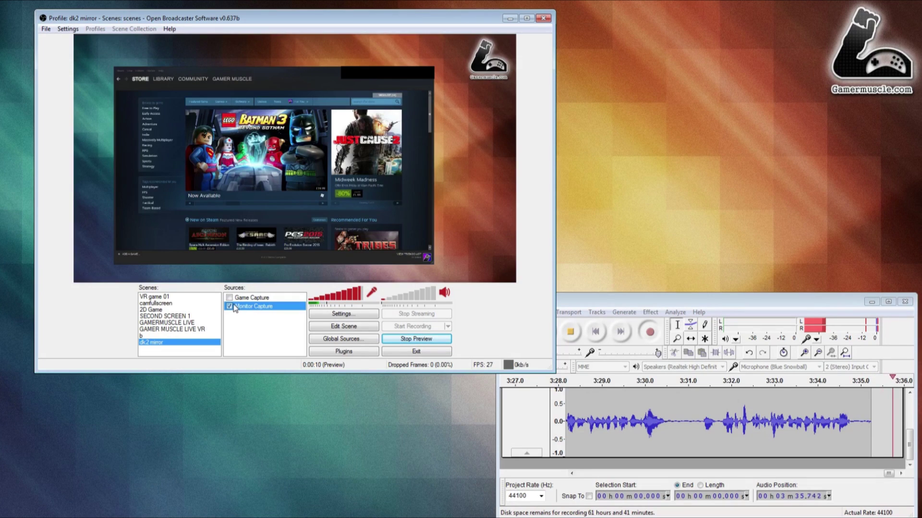
{"action": "left_click", "coordinate": [368, 294]}
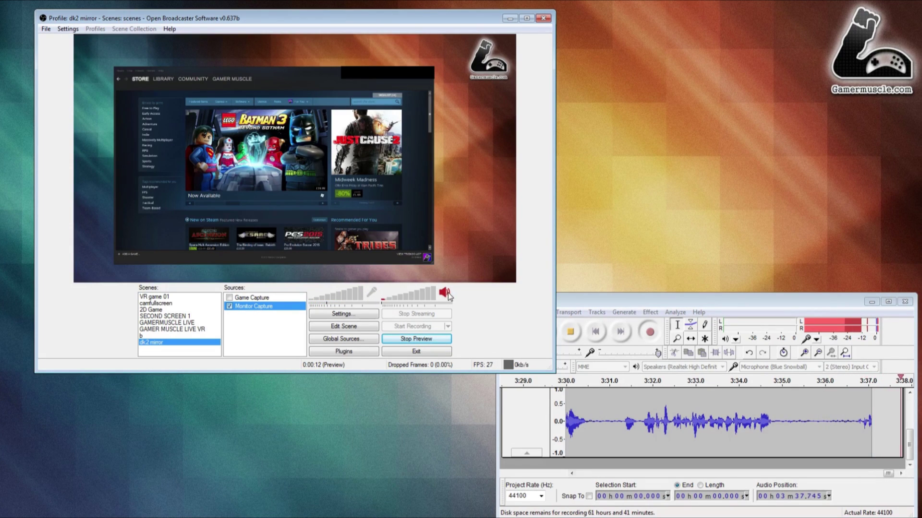
{"action": "left_click", "coordinate": [444, 293]}
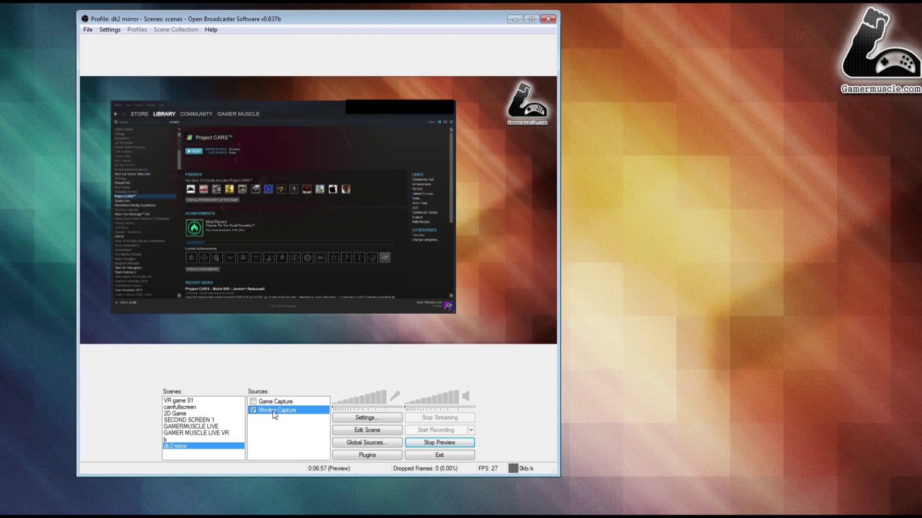
Re-enable Game Capture and set its application to [pCARS64]: Project CARS™
{"action": "left_click", "coordinate": [276, 402]}
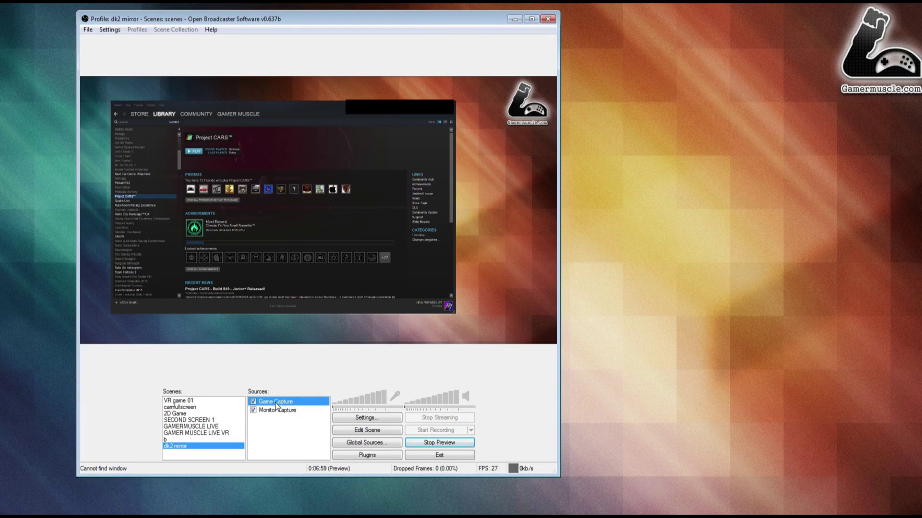
{"action": "double_click", "coordinate": [275, 402]}
{"action": "left_click", "coordinate": [406, 72]}
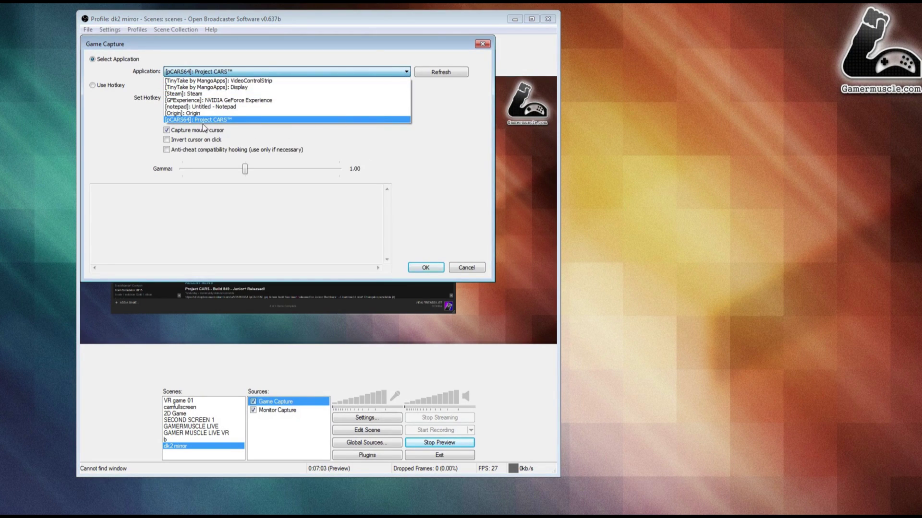
{"action": "left_click", "coordinate": [238, 119]}
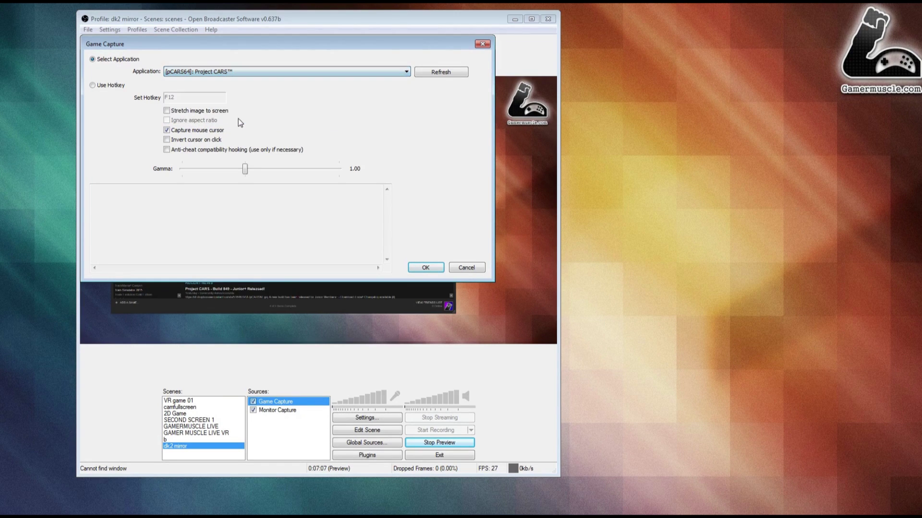
{"action": "left_click", "coordinate": [425, 268]}
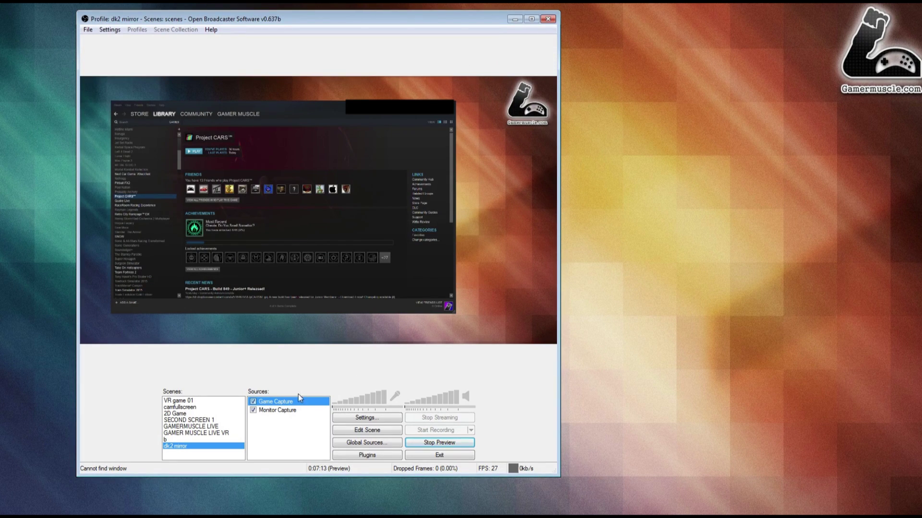